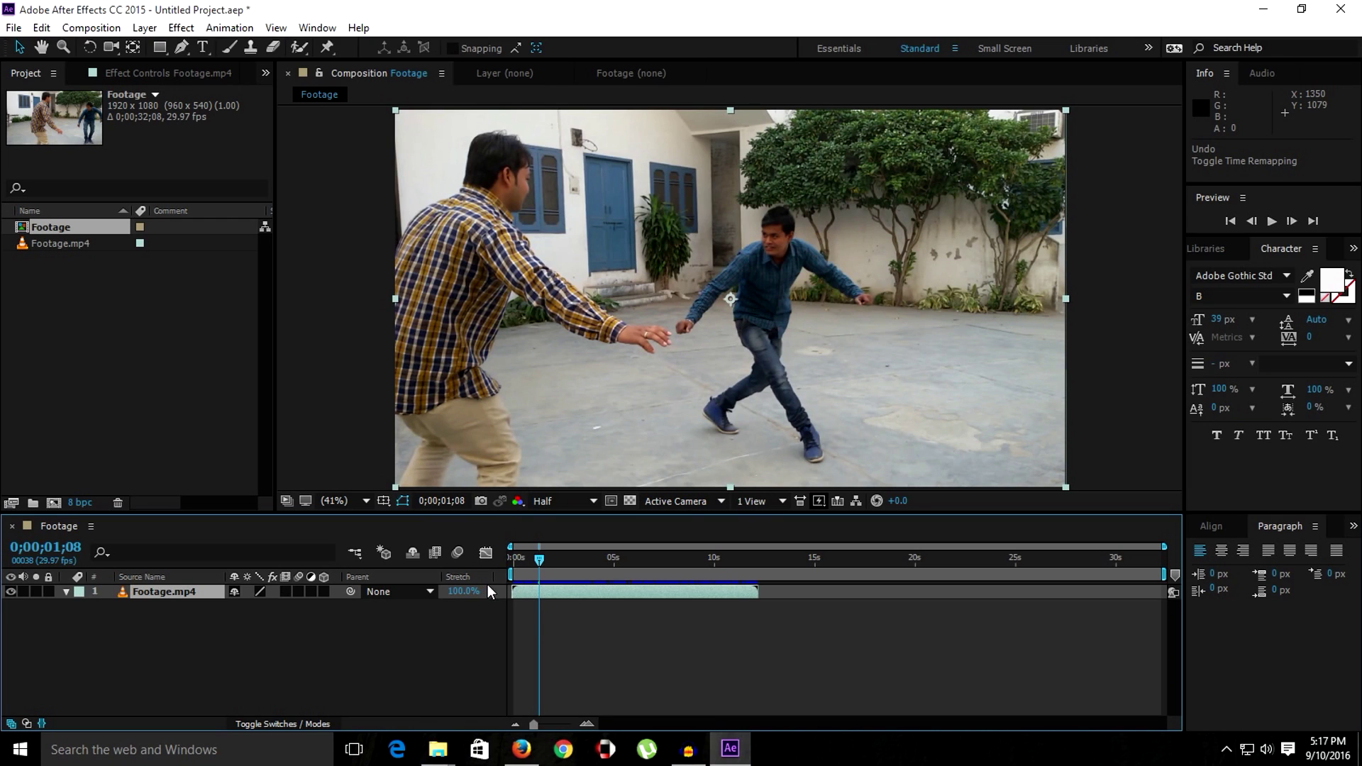
Enable Time Remapping on the Footage.mp4 layer, creating start and end keyframes.
drag(534, 559, 586, 560)
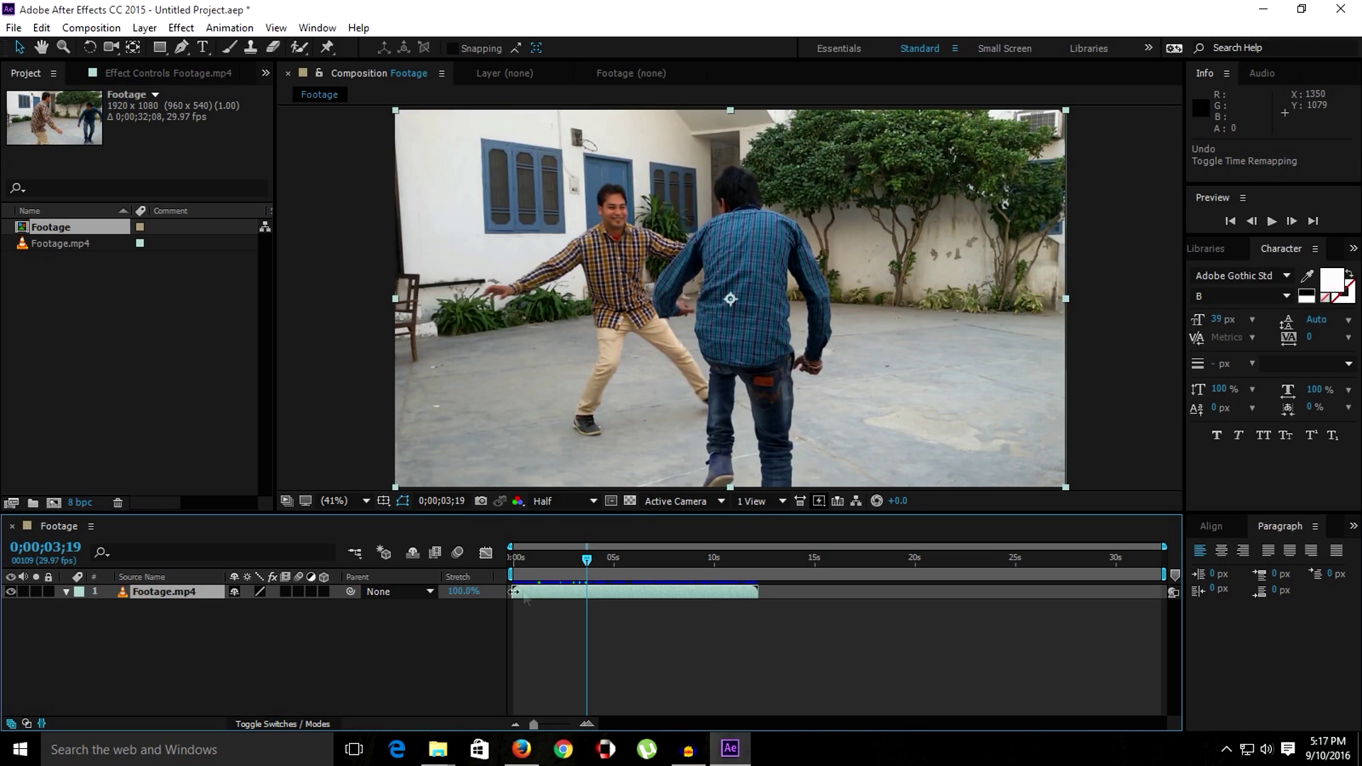
right_click(168, 590)
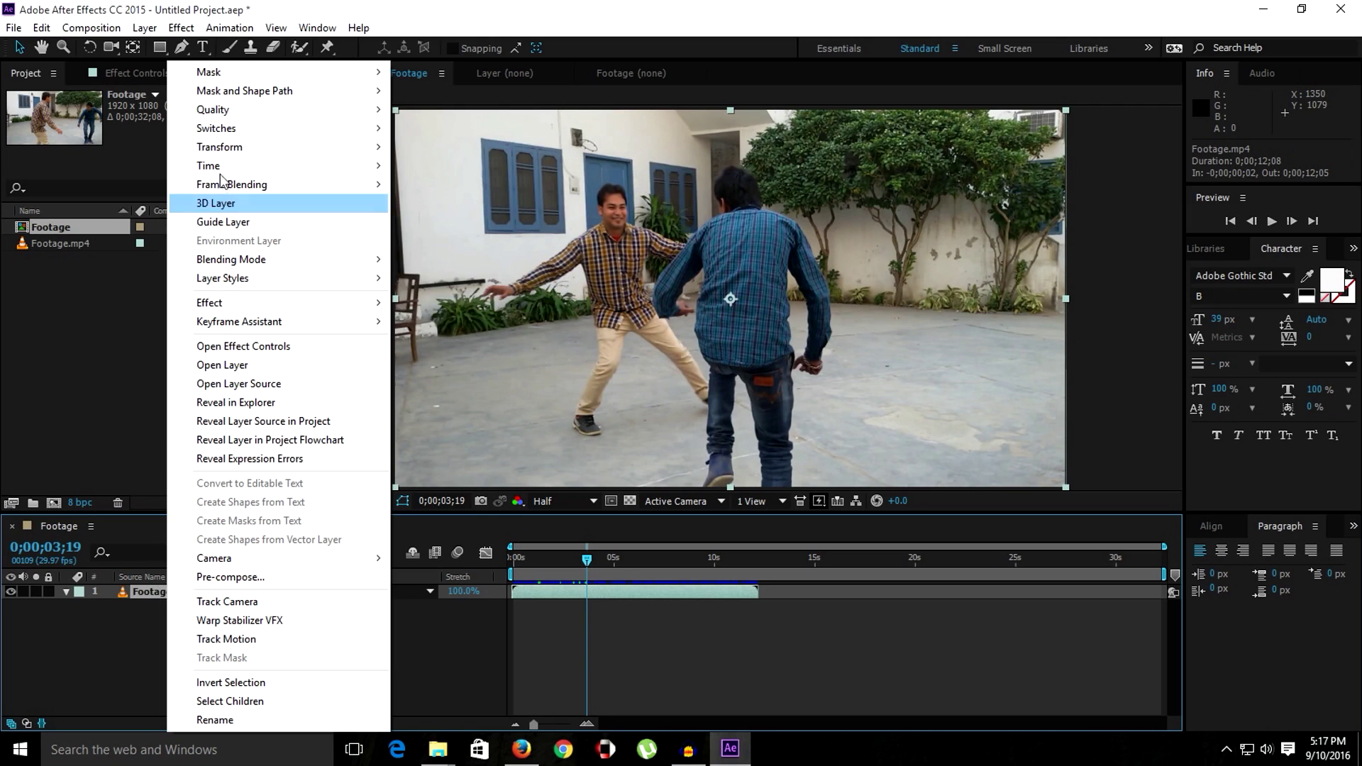
mouse_move(221, 161)
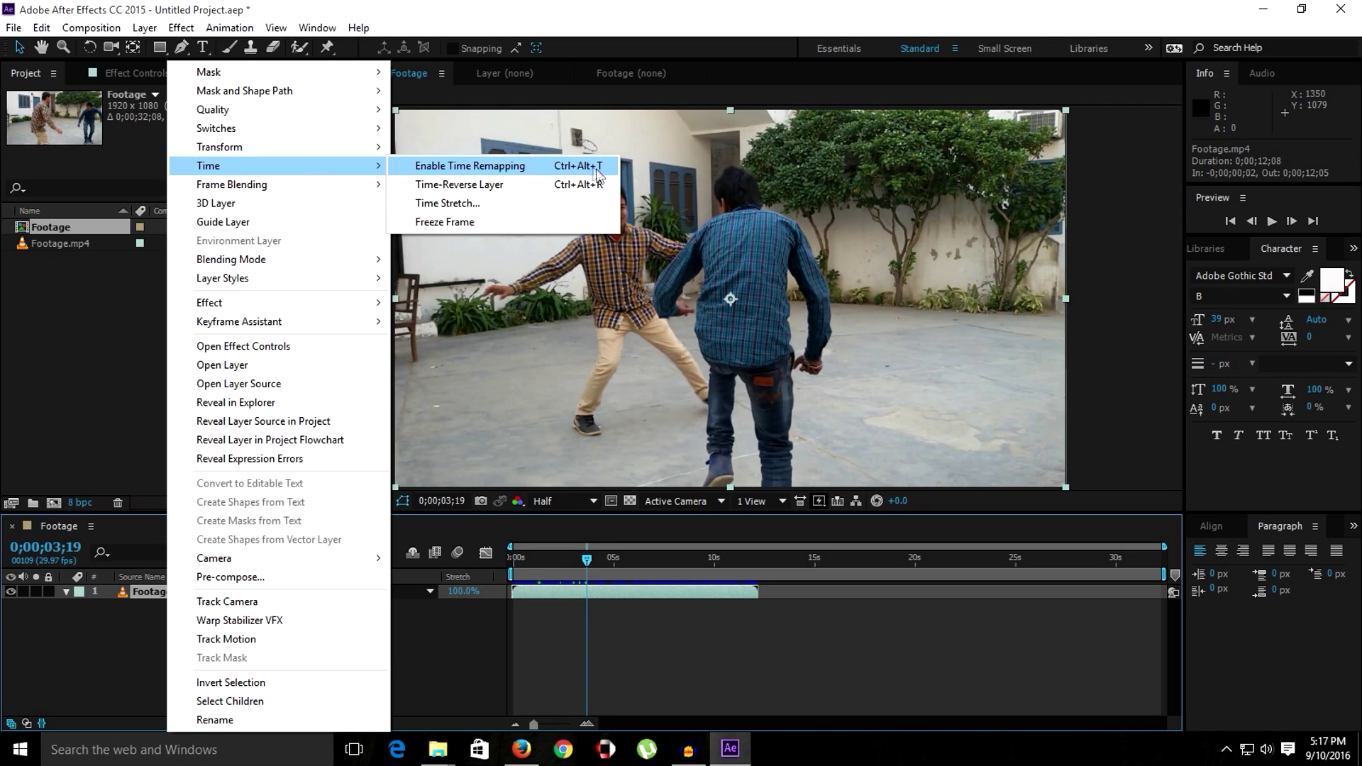
click(545, 167)
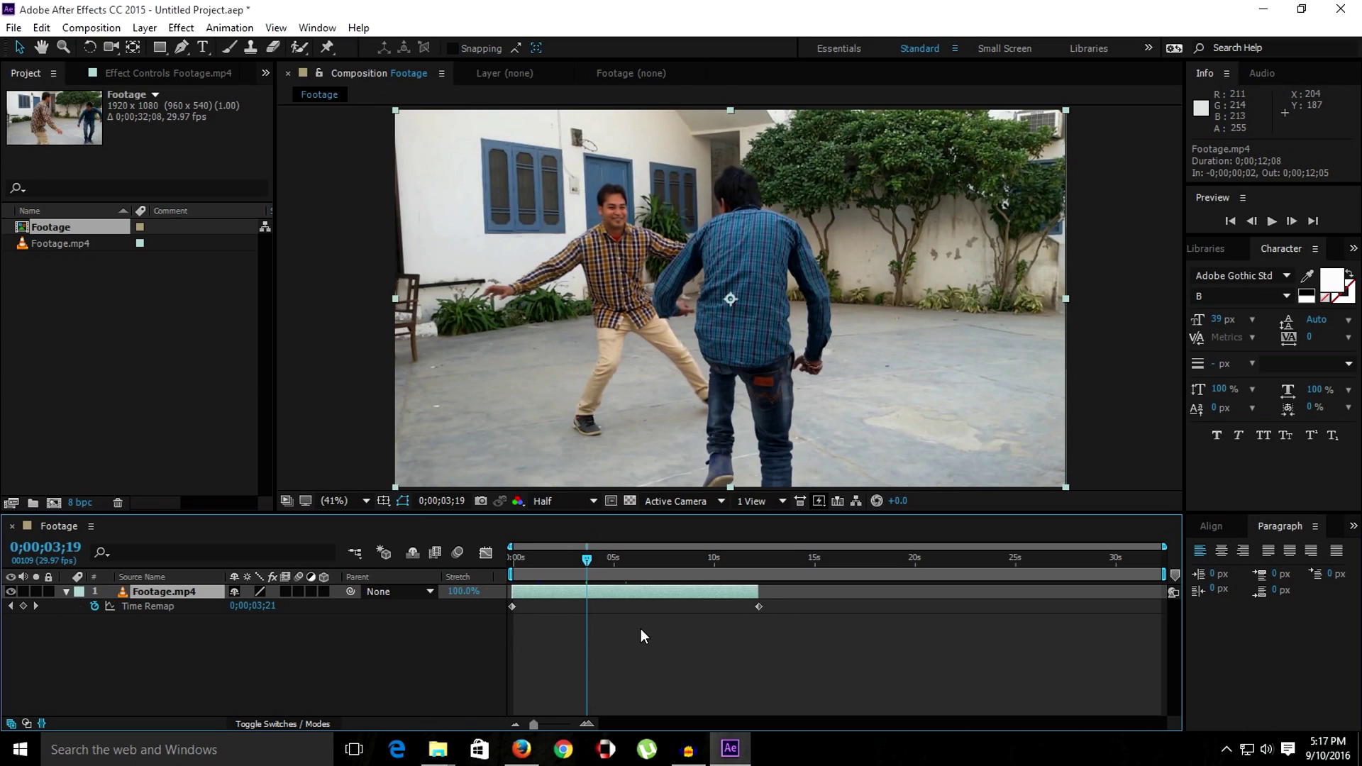
Drag the end Time Remap keyframe and layer out point to the comp end, then preview.
drag(587, 557, 633, 559)
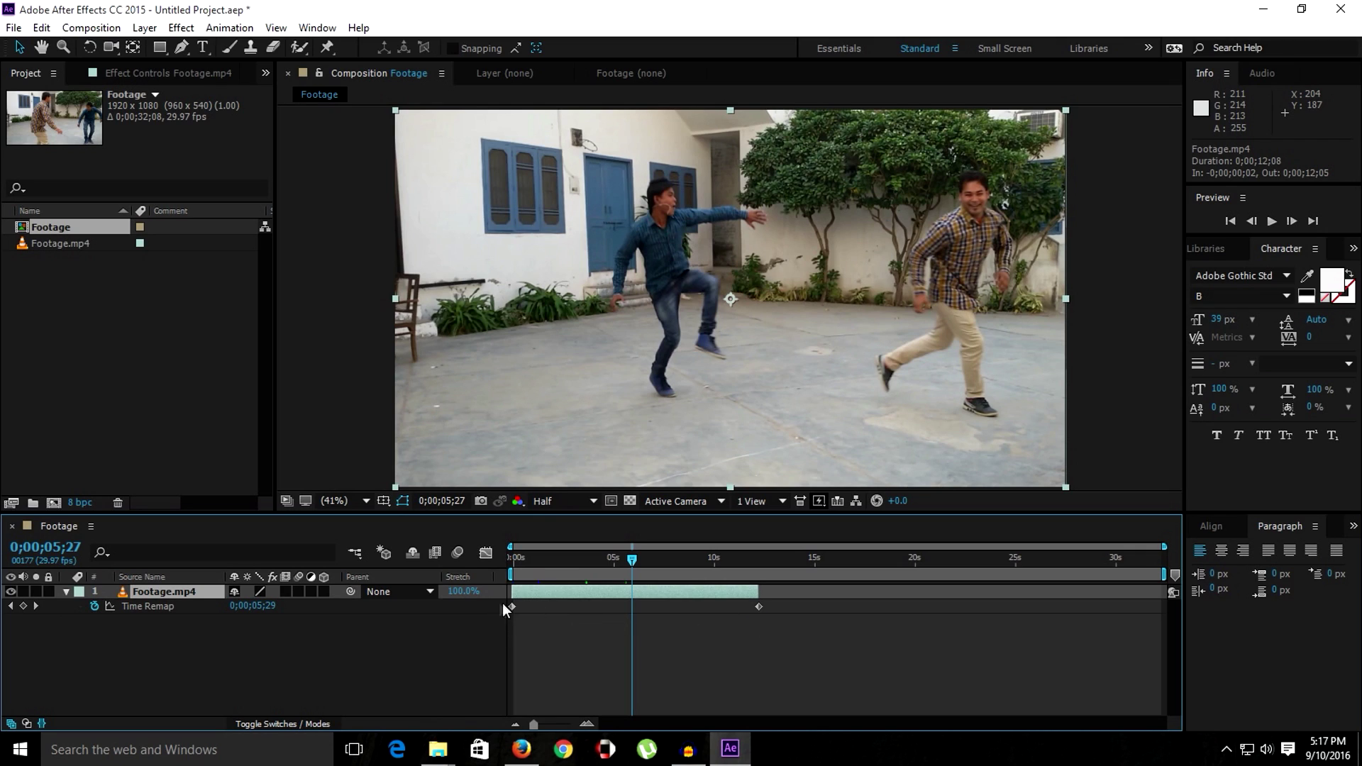
click(759, 607)
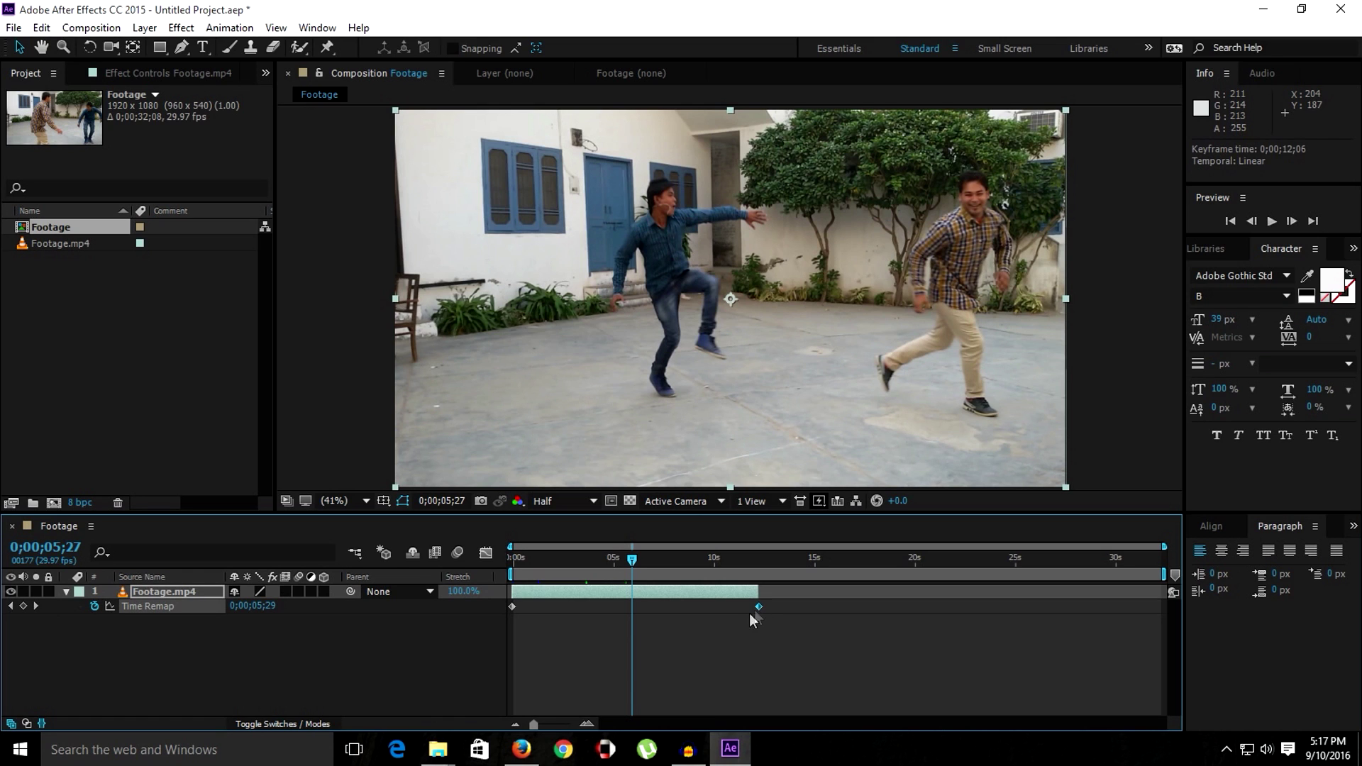
drag(757, 607, 1160, 612)
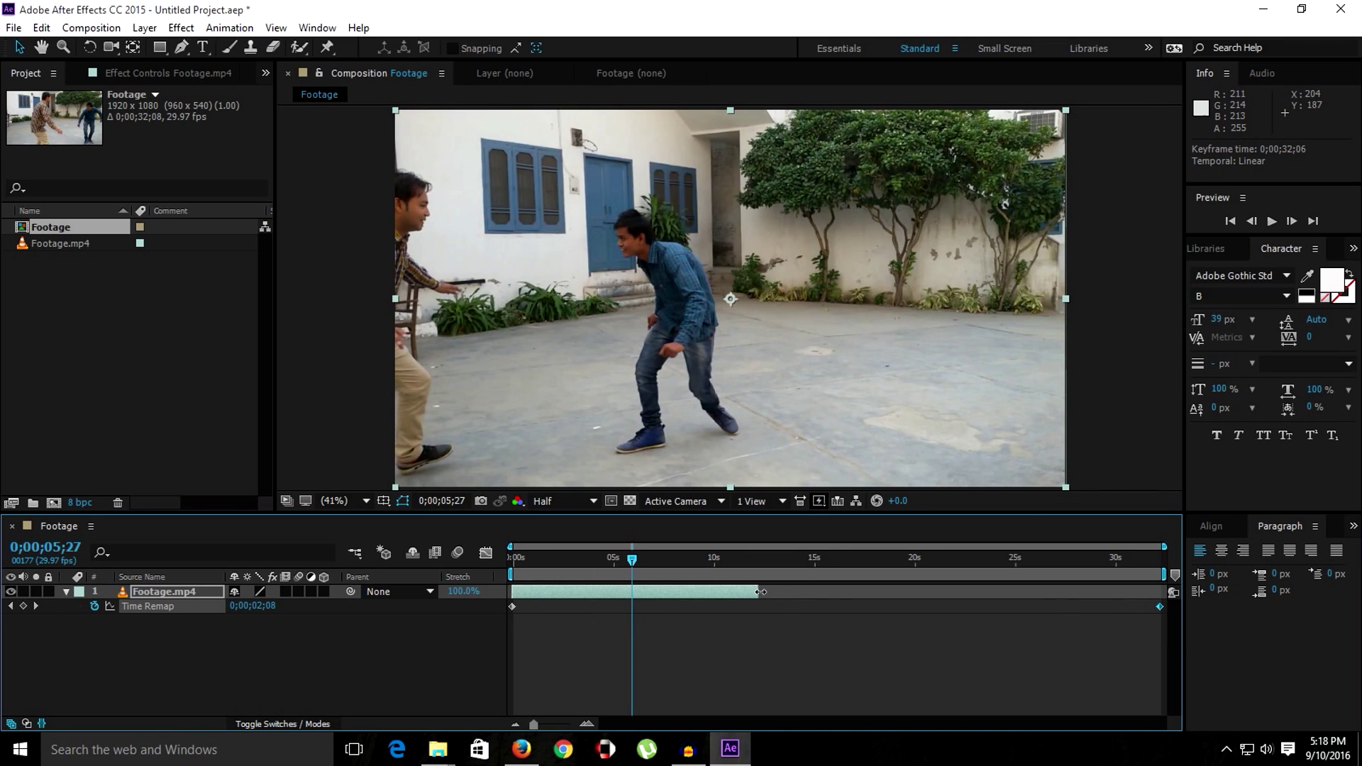
drag(760, 592, 1167, 592)
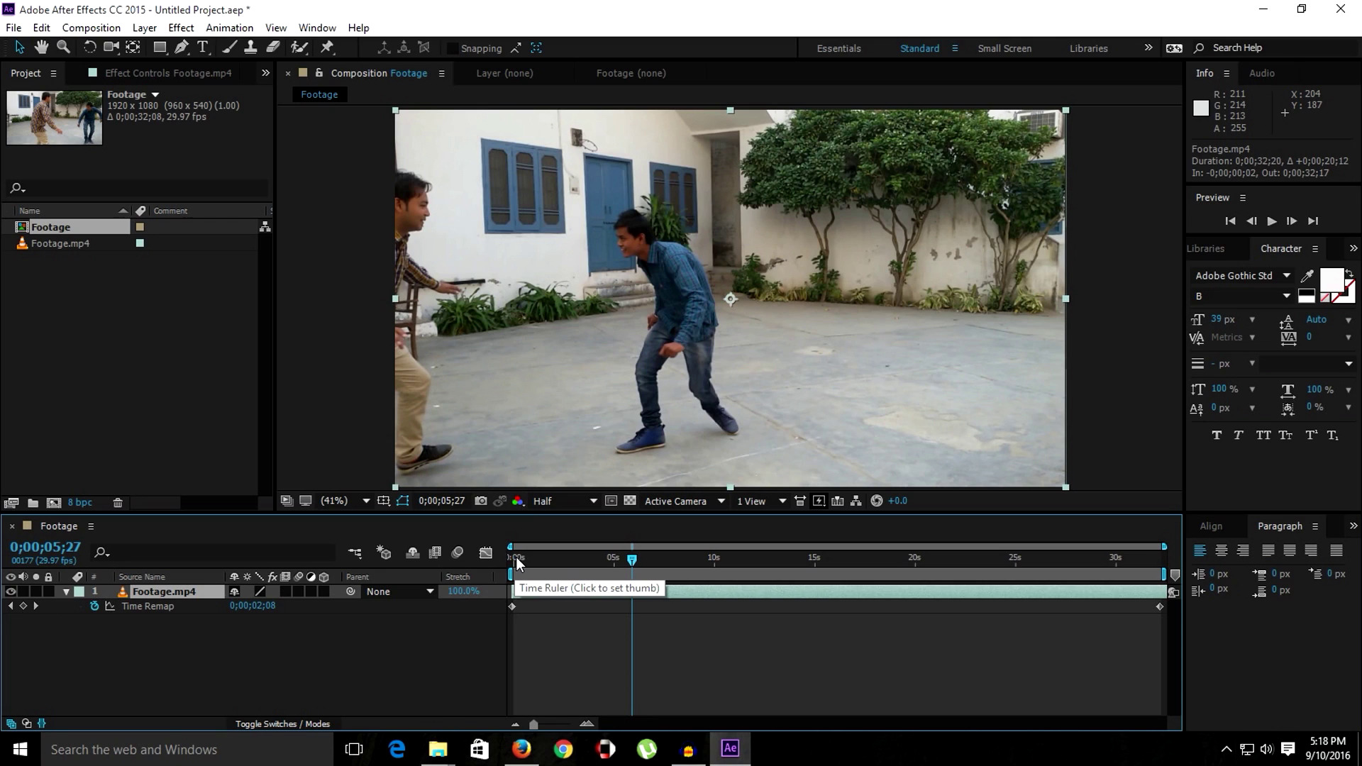
key(space)
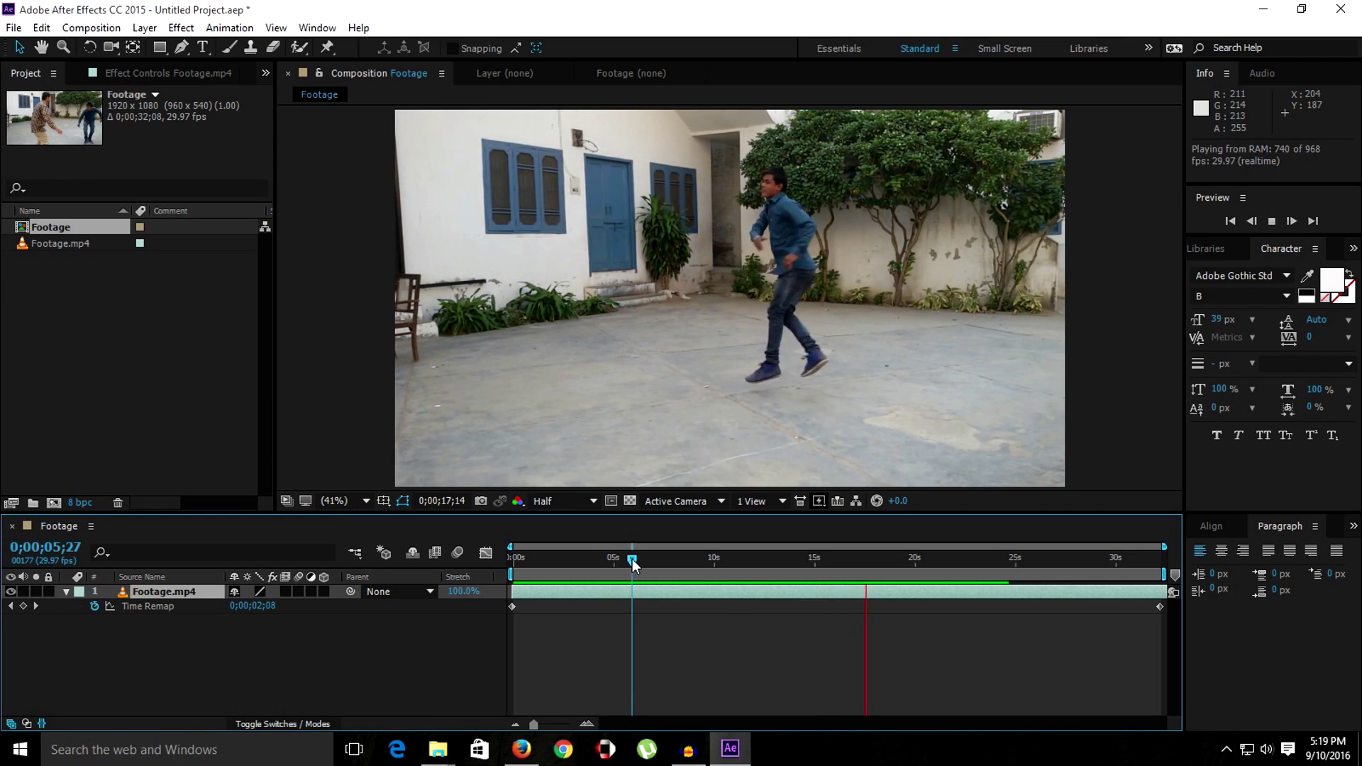
drag(632, 559, 773, 560)
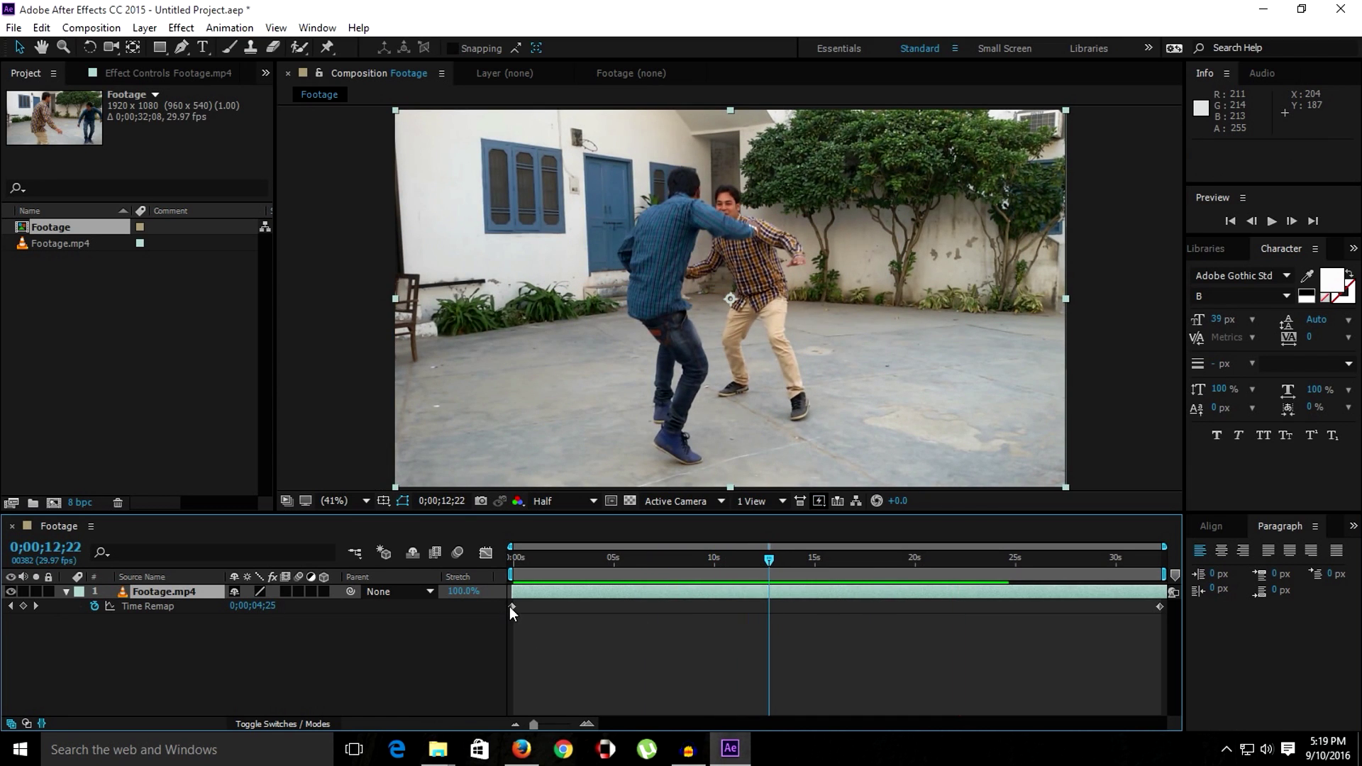
Swap the Time Remap keyframes: the end keyframe goes to the start, the start keyframe to about 22 seconds.
click(512, 608)
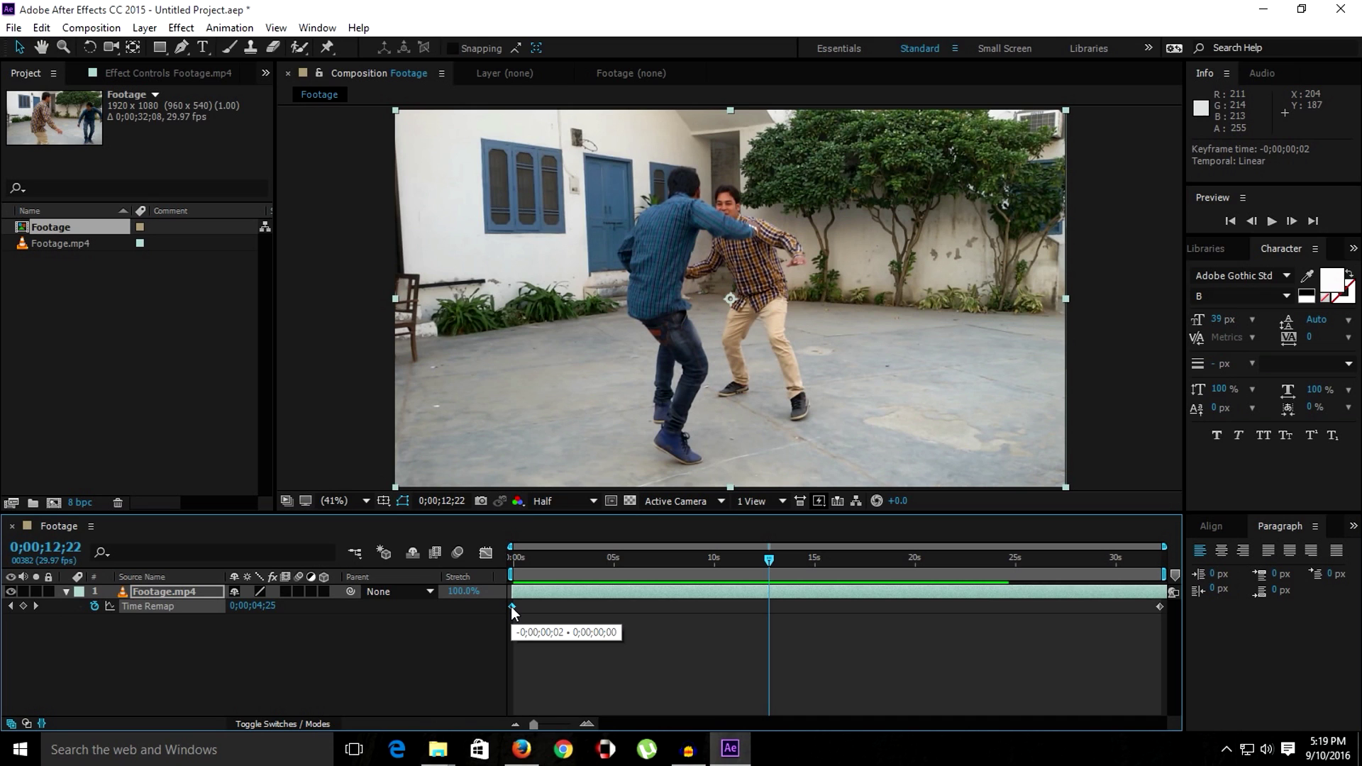
drag(510, 607, 913, 612)
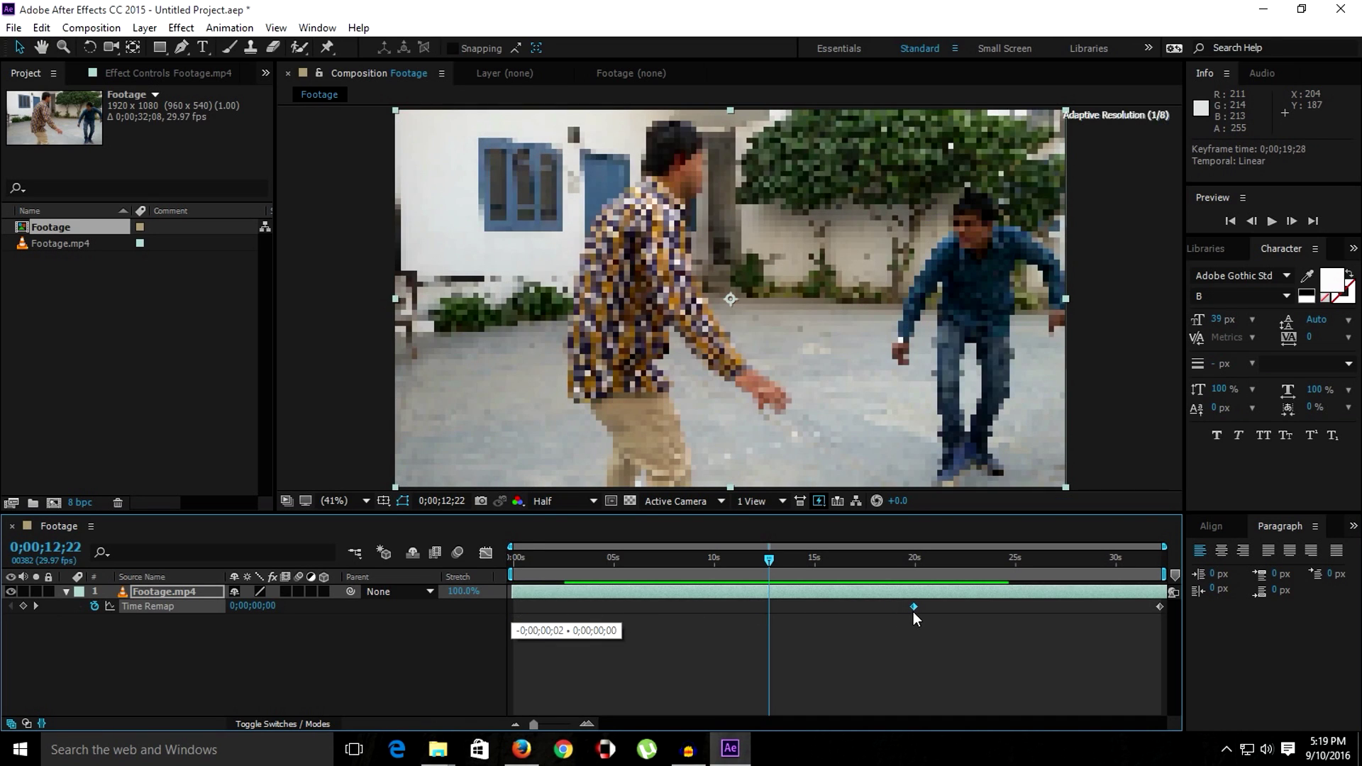
drag(1161, 610, 513, 615)
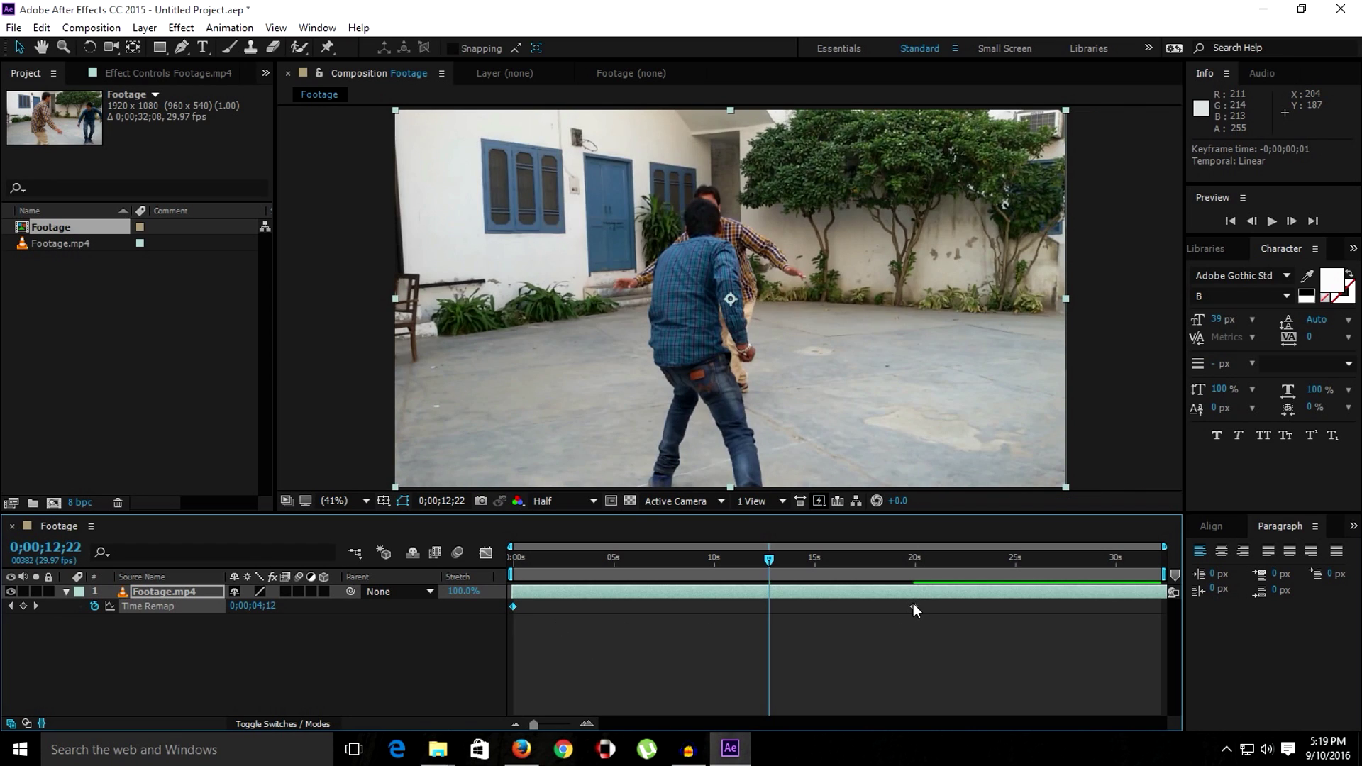
drag(914, 610, 952, 607)
drag(513, 604, 516, 605)
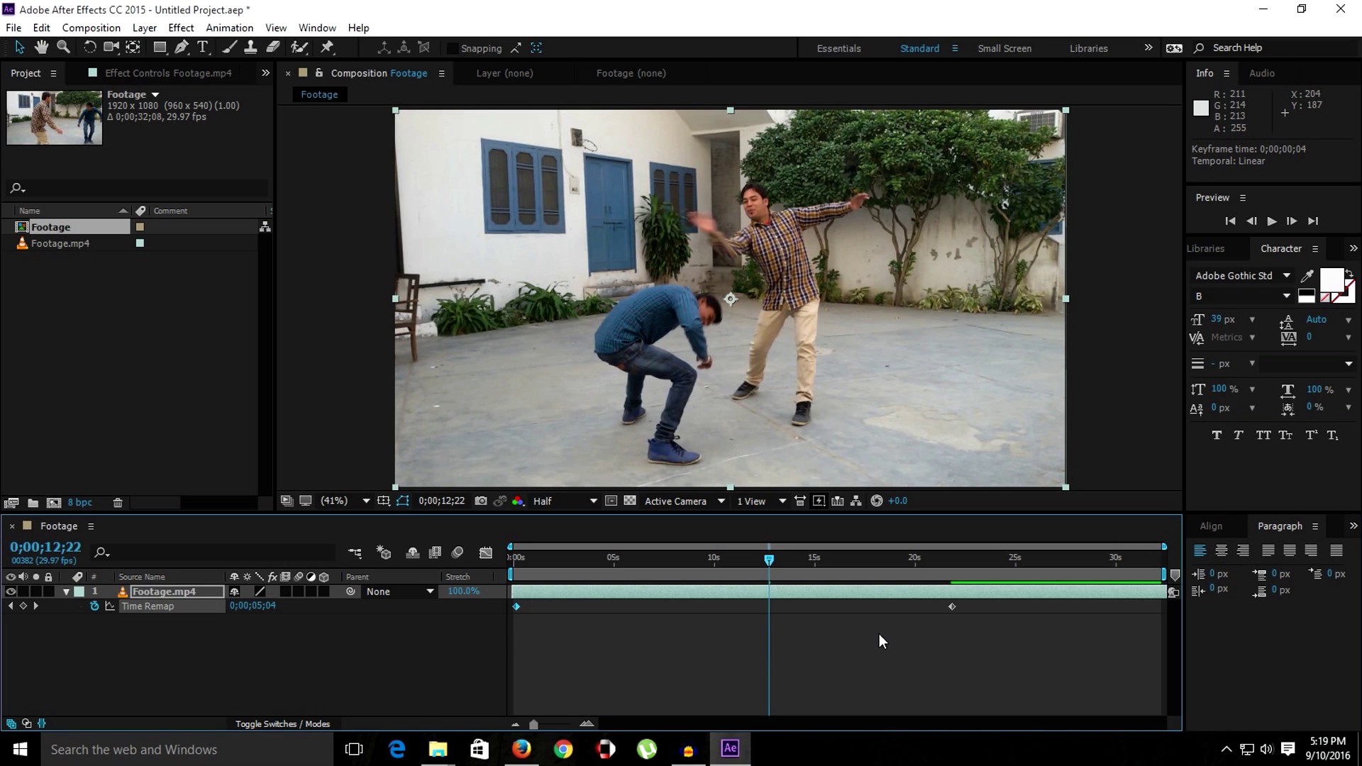
Preview the reversed Footage.mp4 clip from the start.
key(space)
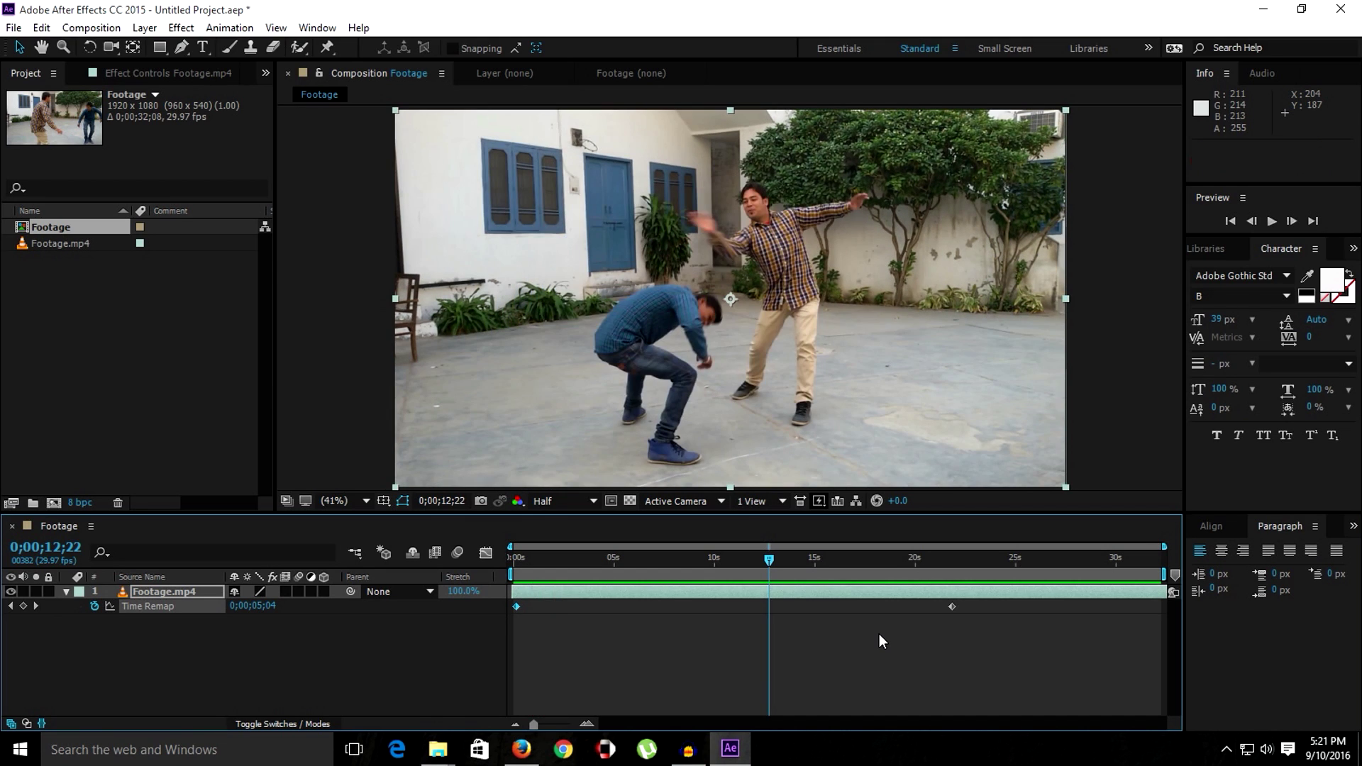
key(space)
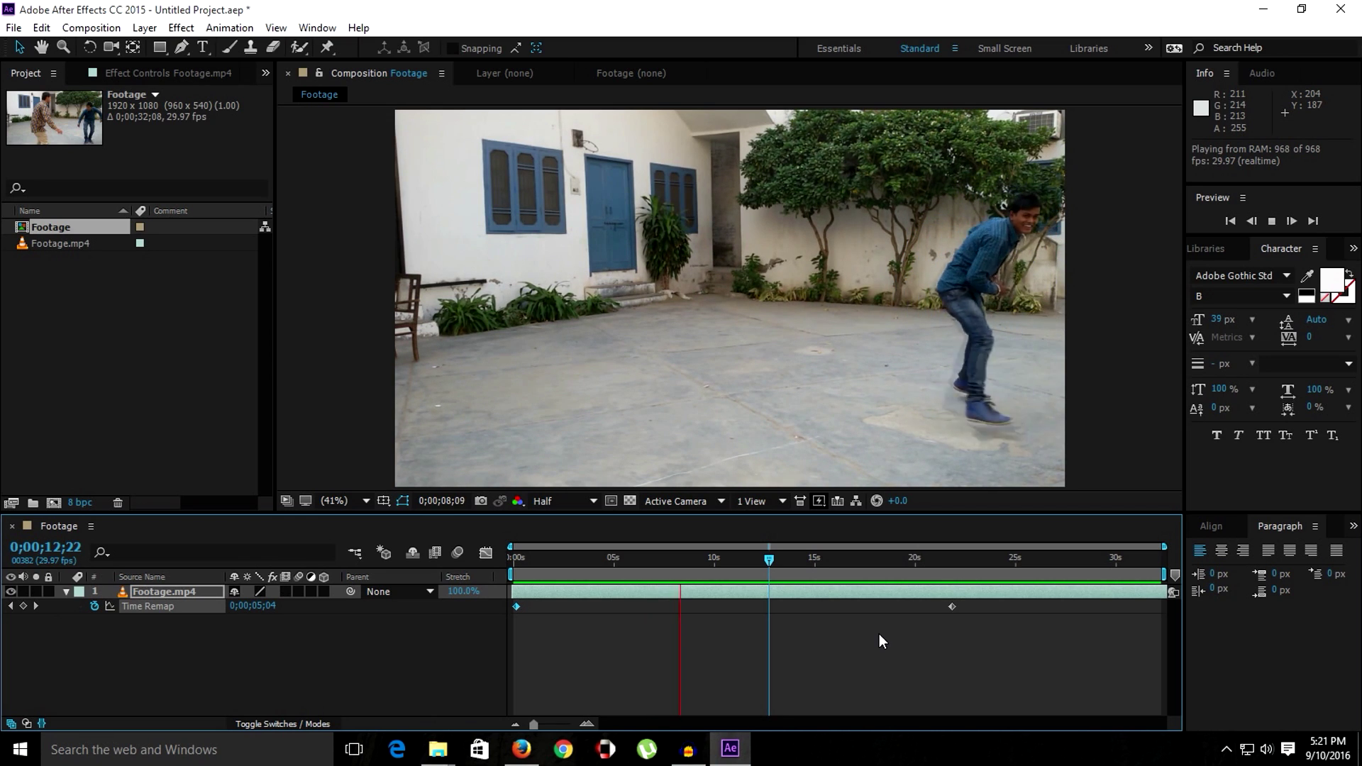
click(769, 562)
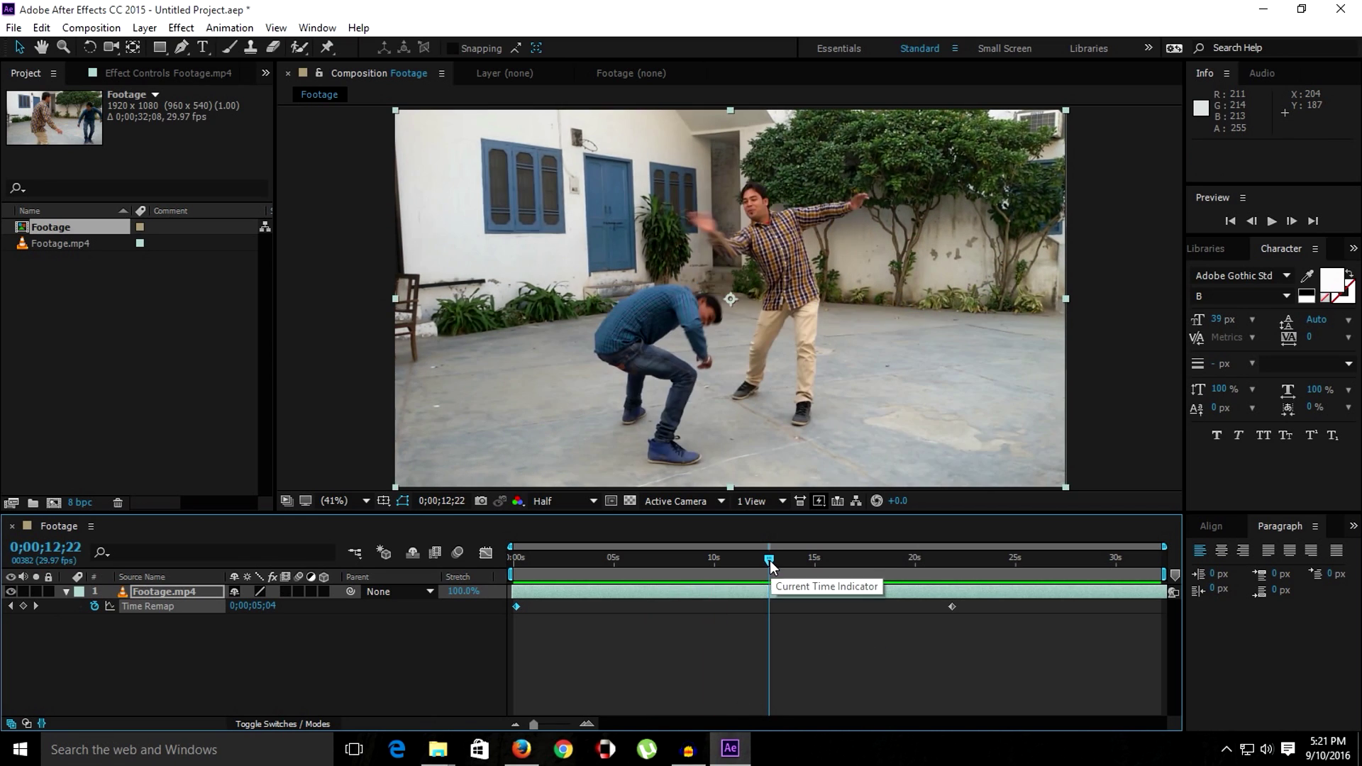
Pull the later Time Remap keyframe in to 0;00;16;24 so the reversed clip plays faster.
drag(772, 565, 1150, 562)
drag(1141, 559, 751, 561)
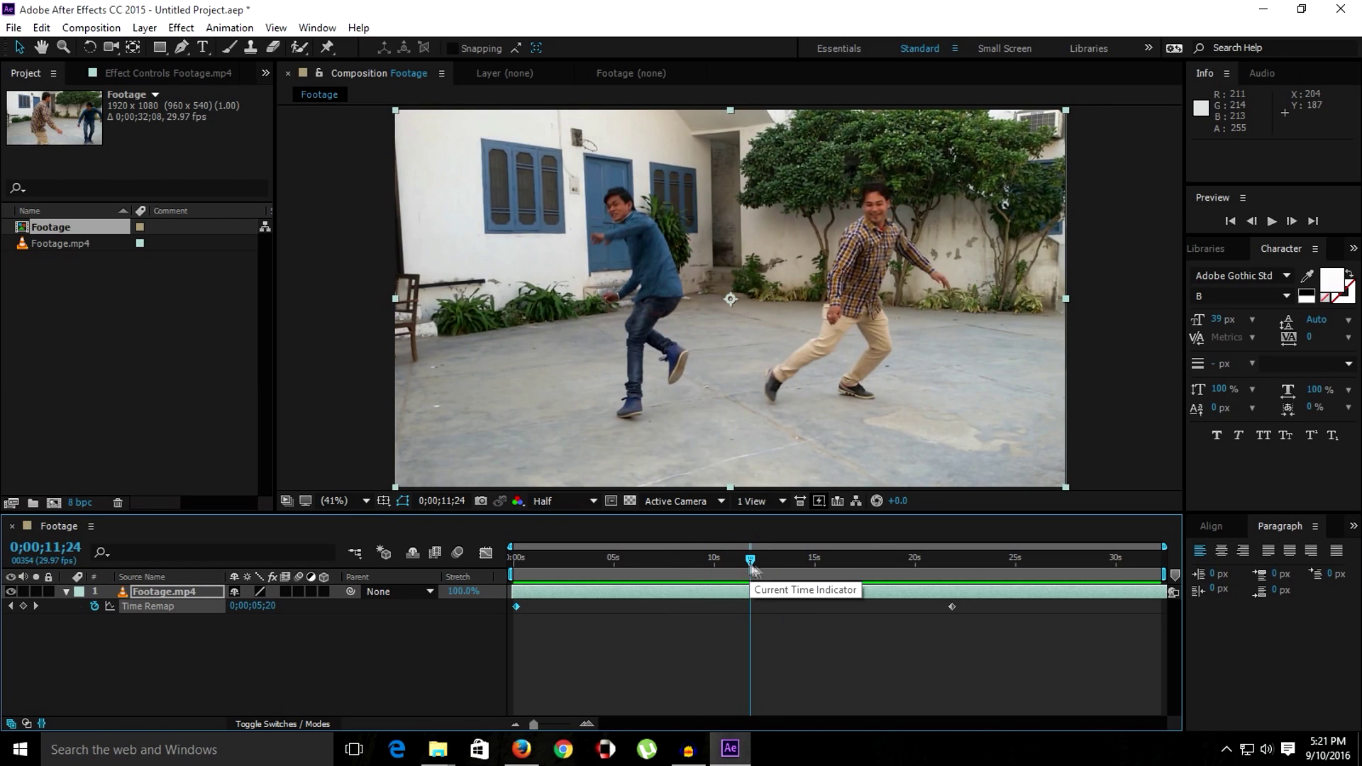
drag(516, 606, 517, 610)
drag(1062, 607, 1007, 608)
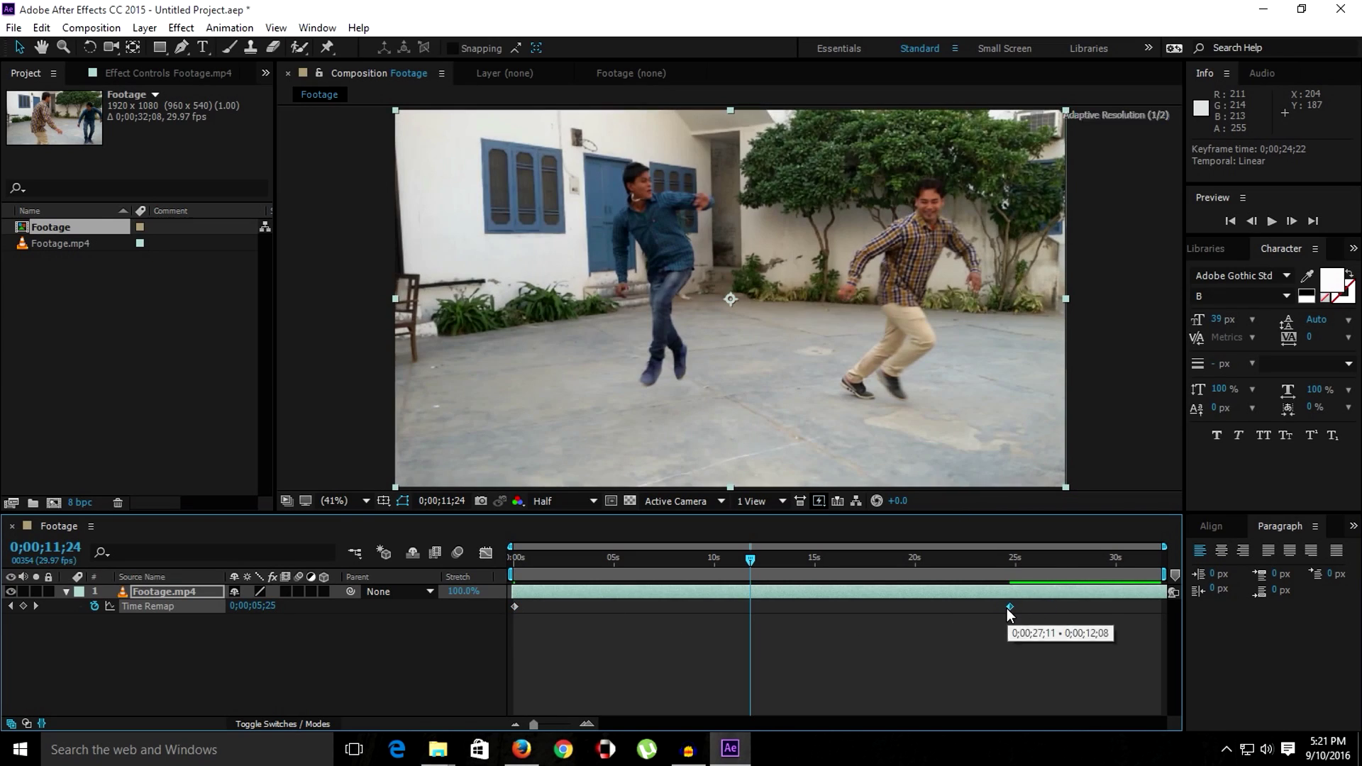
drag(707, 561, 633, 560)
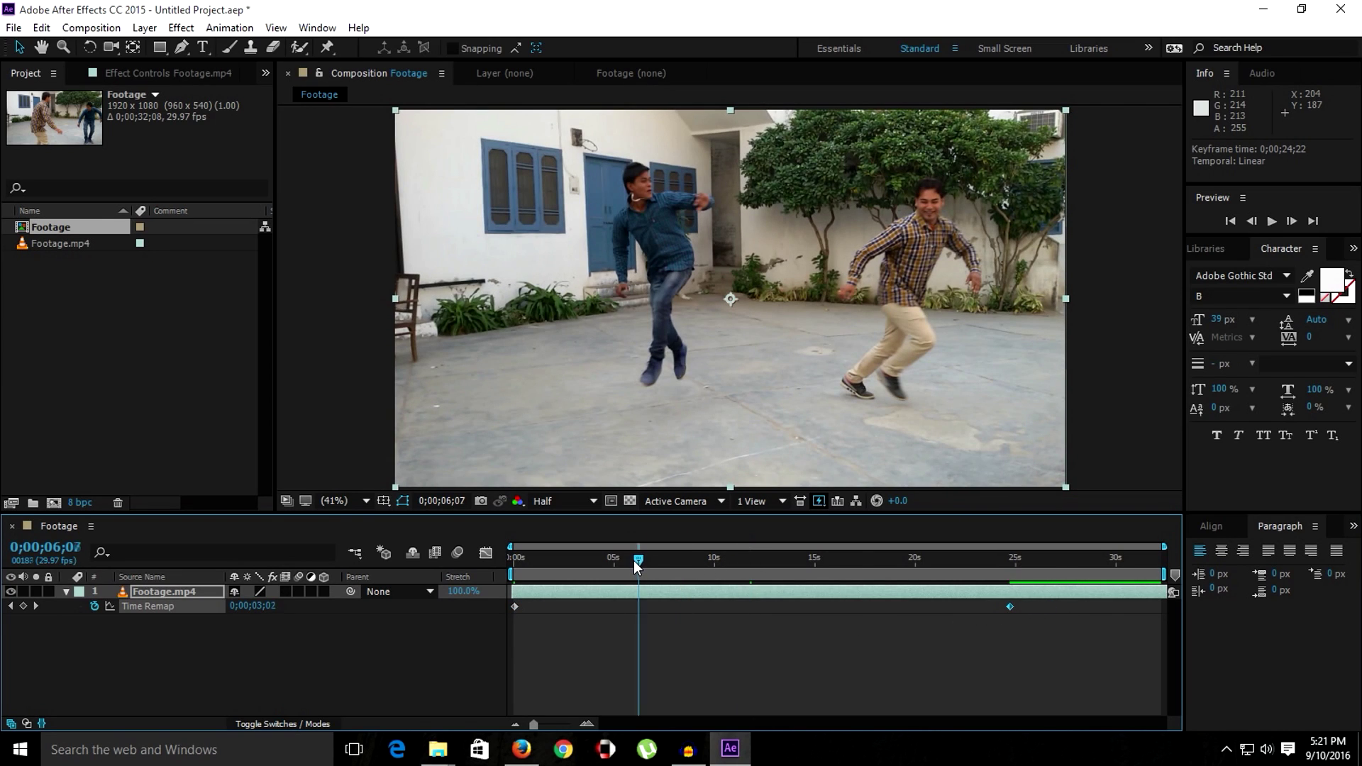
drag(995, 607, 851, 607)
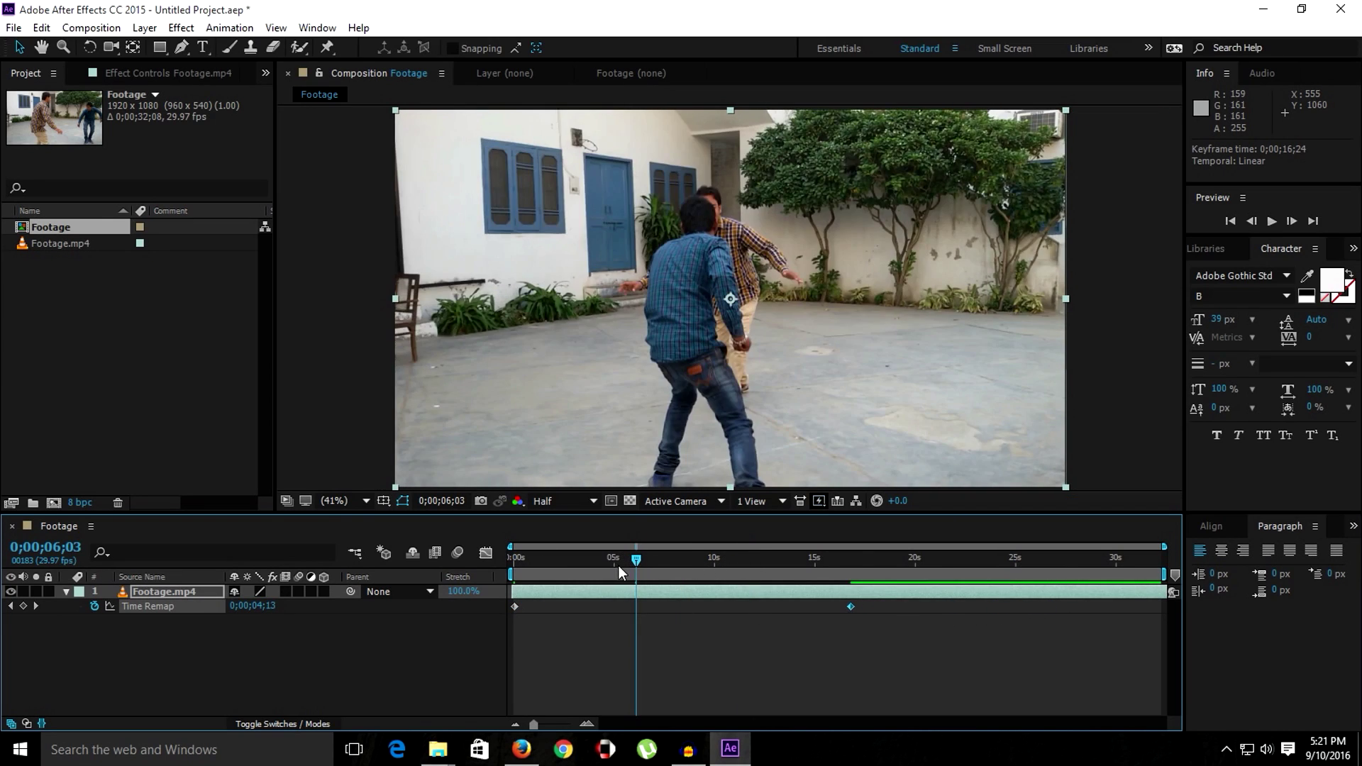
mouse_move(619, 565)
mouse_down()
mouse_move(496, 564)
mouse_move(594, 569)
mouse_up()
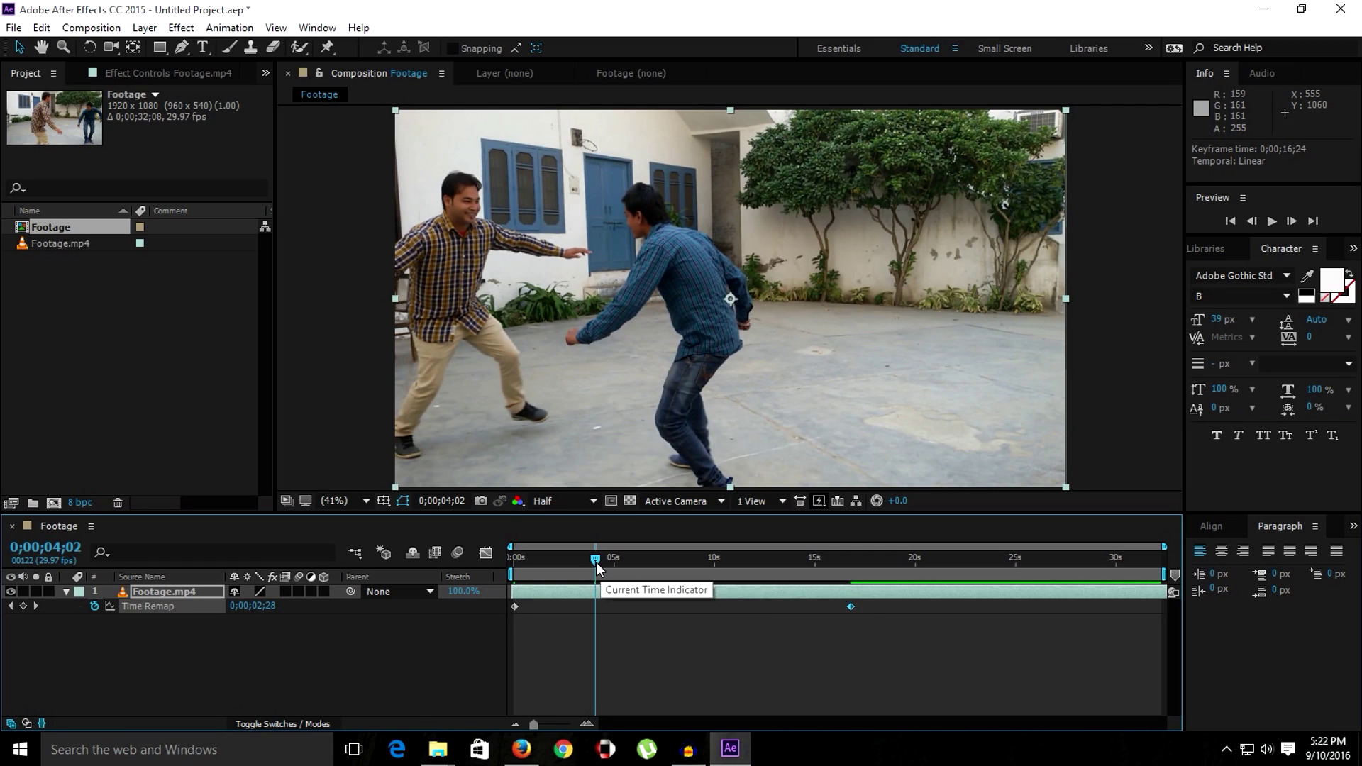
Add a Time Remap keyframe at about 6 seconds and move it near the start, around 1;15.
drag(596, 562, 638, 564)
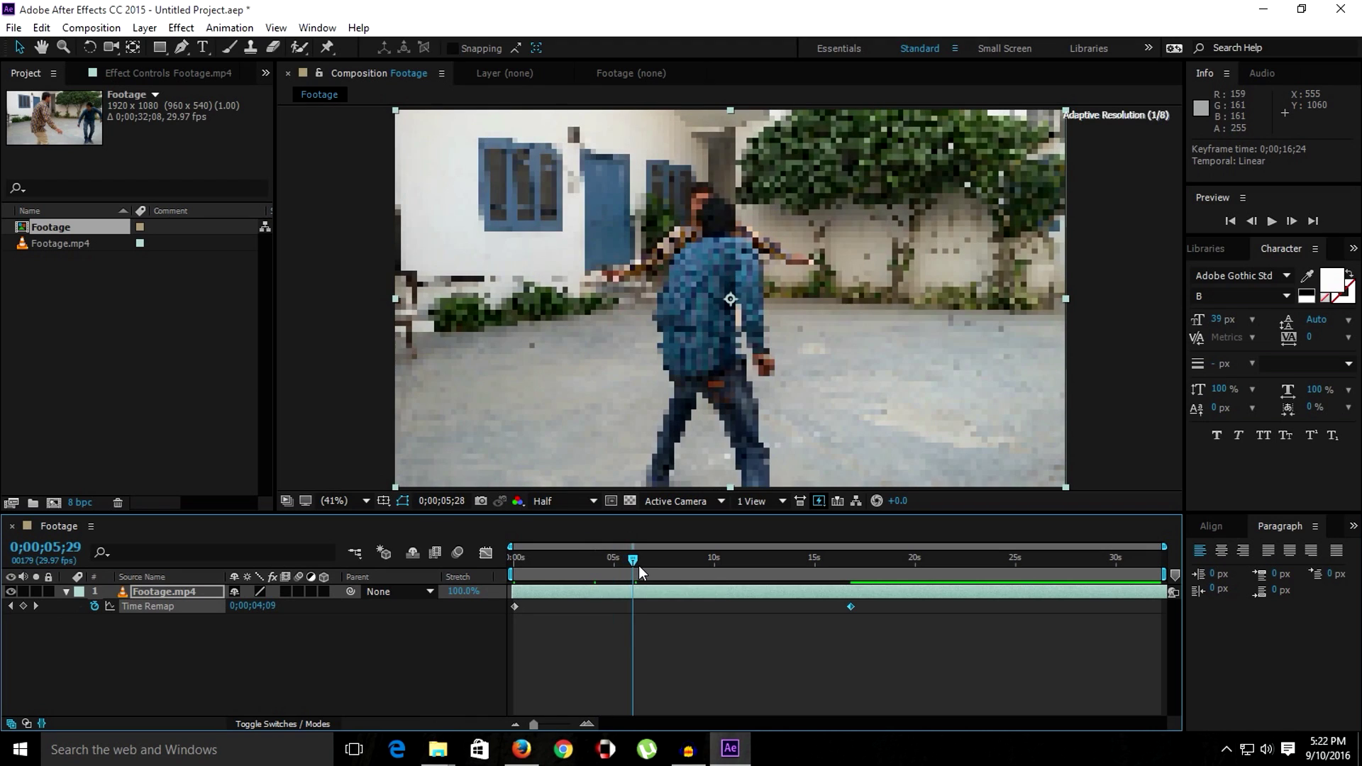
click(23, 606)
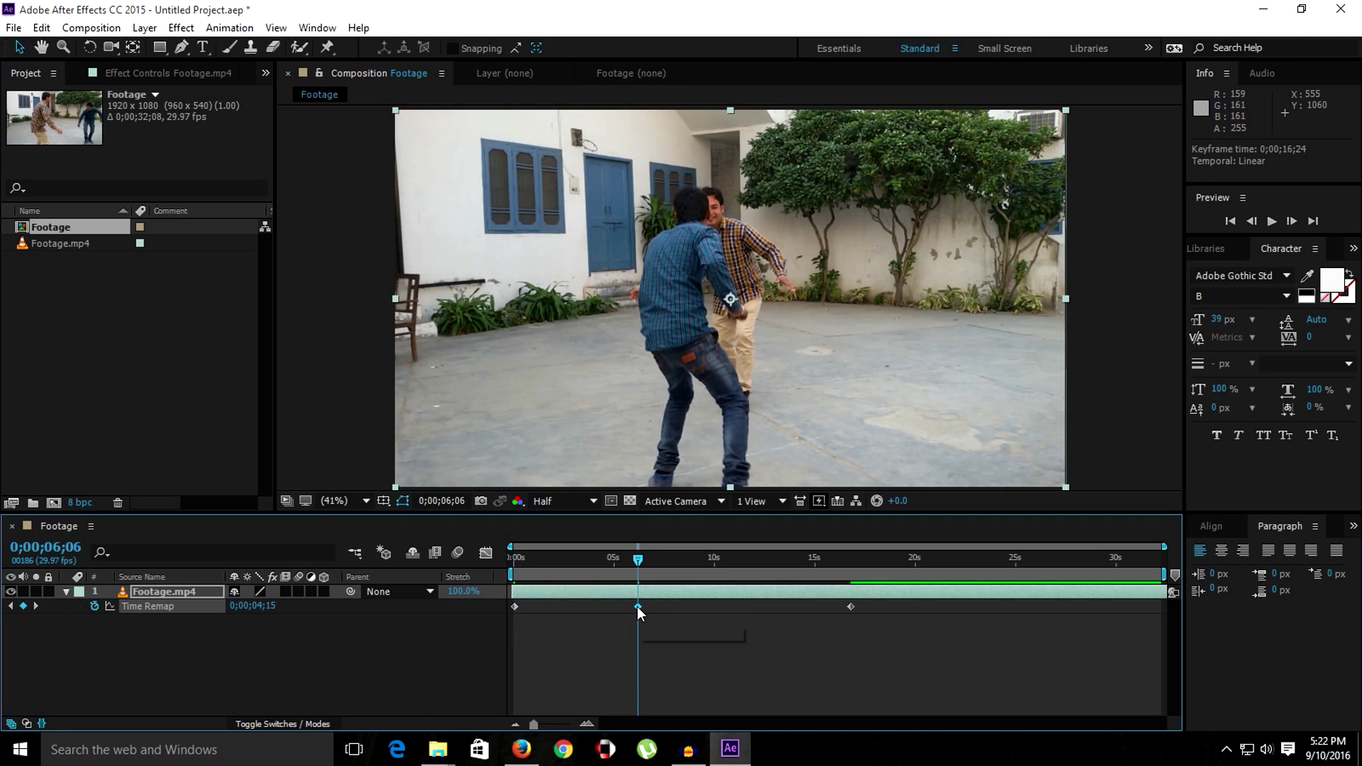
drag(638, 606, 510, 601)
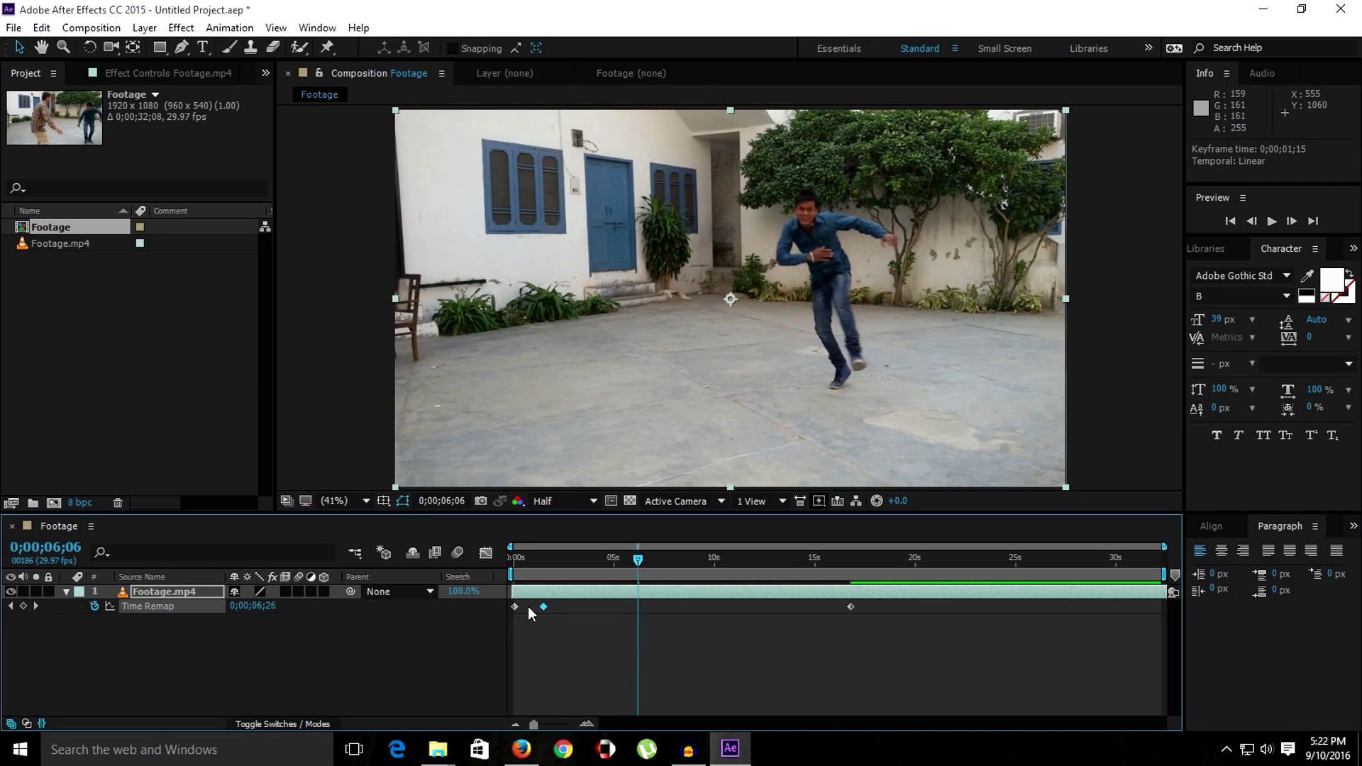
drag(641, 559, 561, 590)
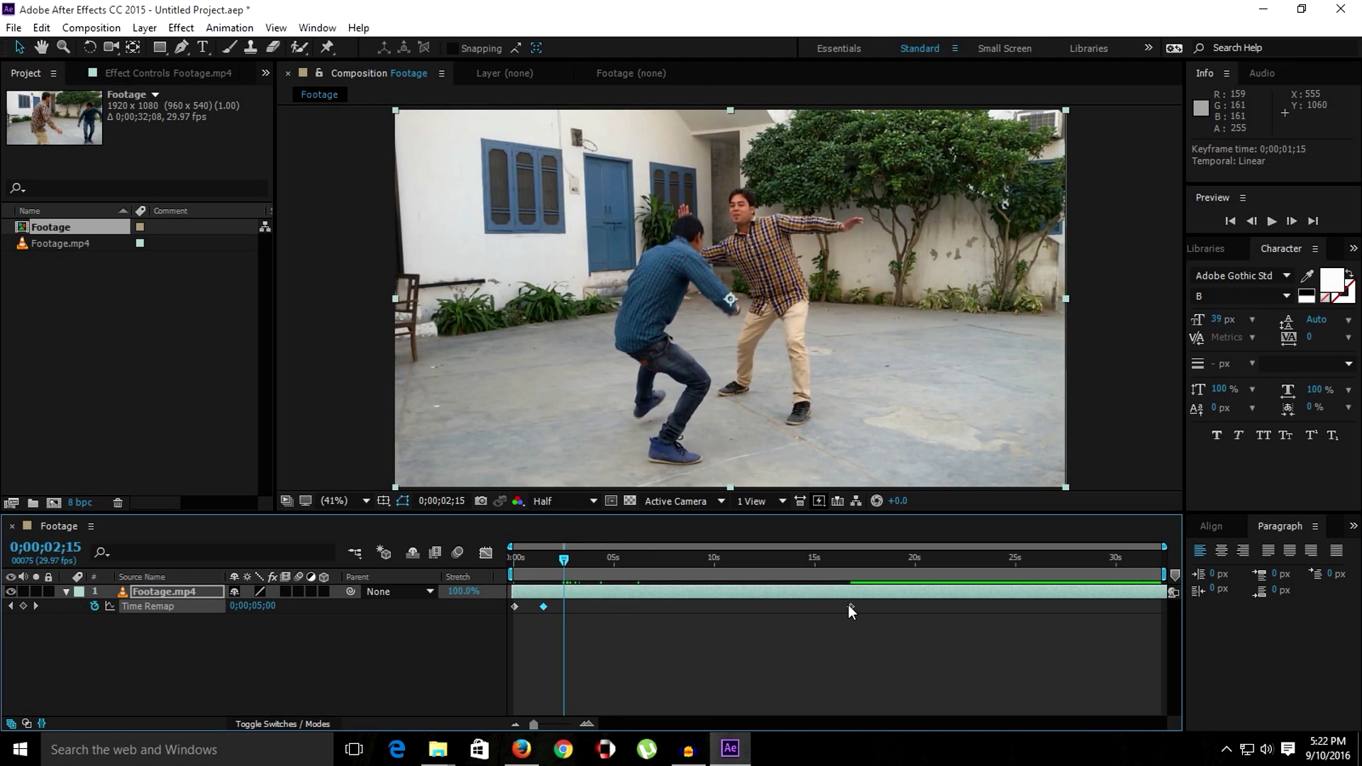
Move the last Time Remap keyframe out to 0;00;24;00 and preview the fast-then-slow ramp.
drag(850, 606, 995, 609)
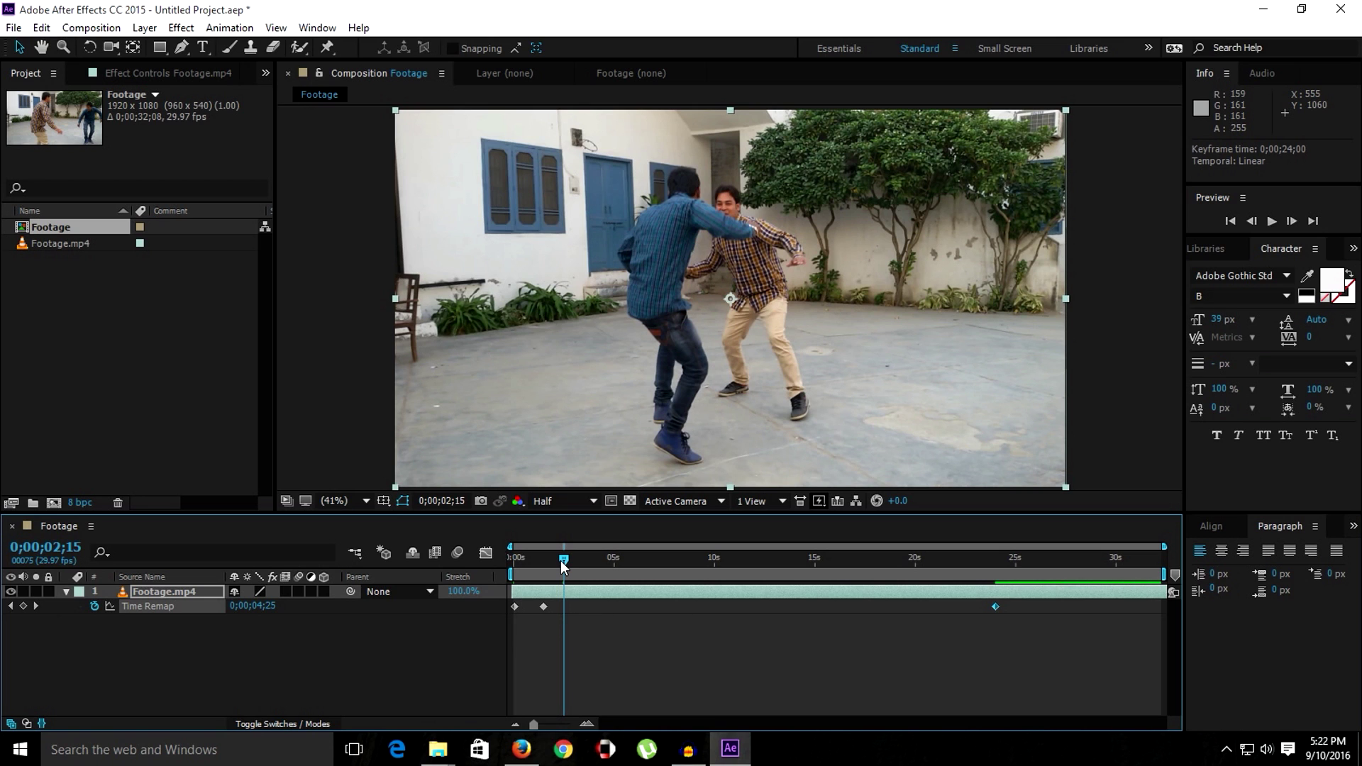
key(space)
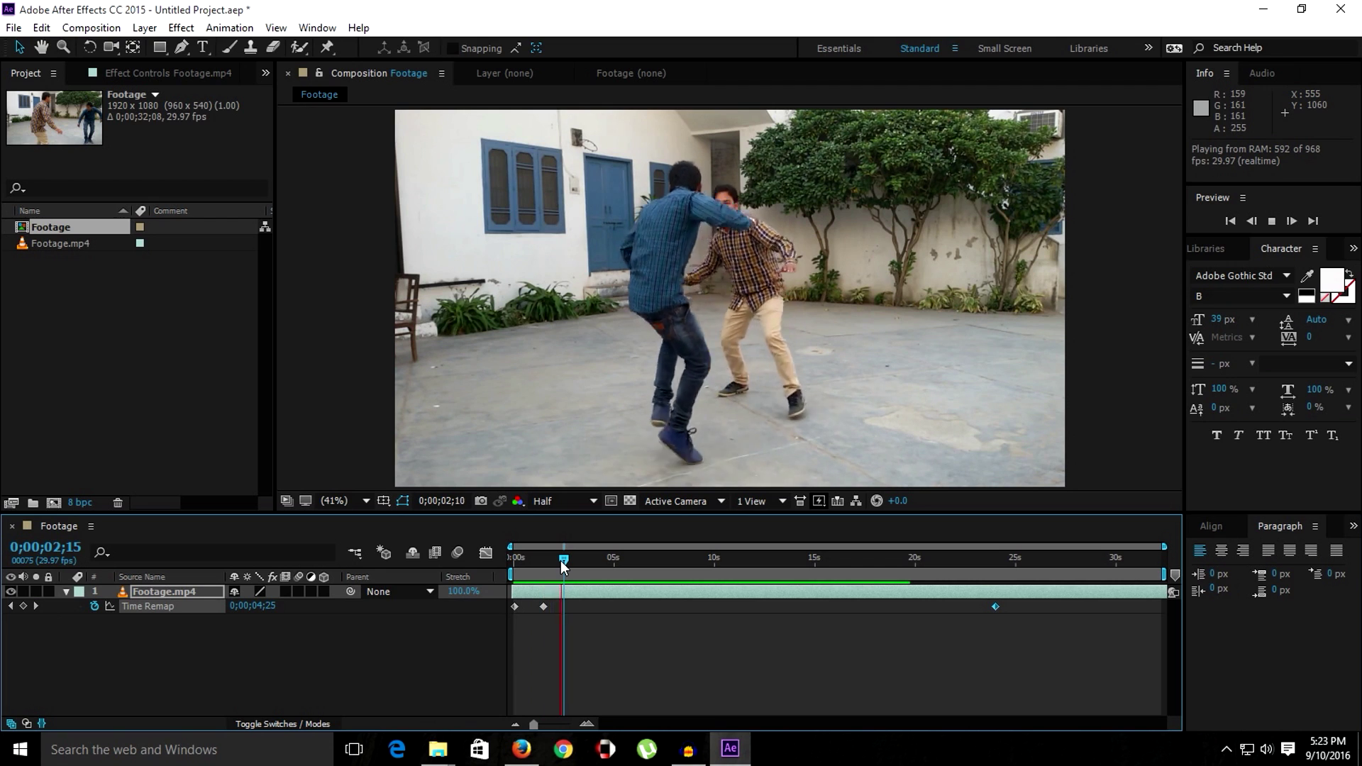
mouse_move(561, 560)
mouse_down()
mouse_move(514, 561)
mouse_move(585, 561)
mouse_up()
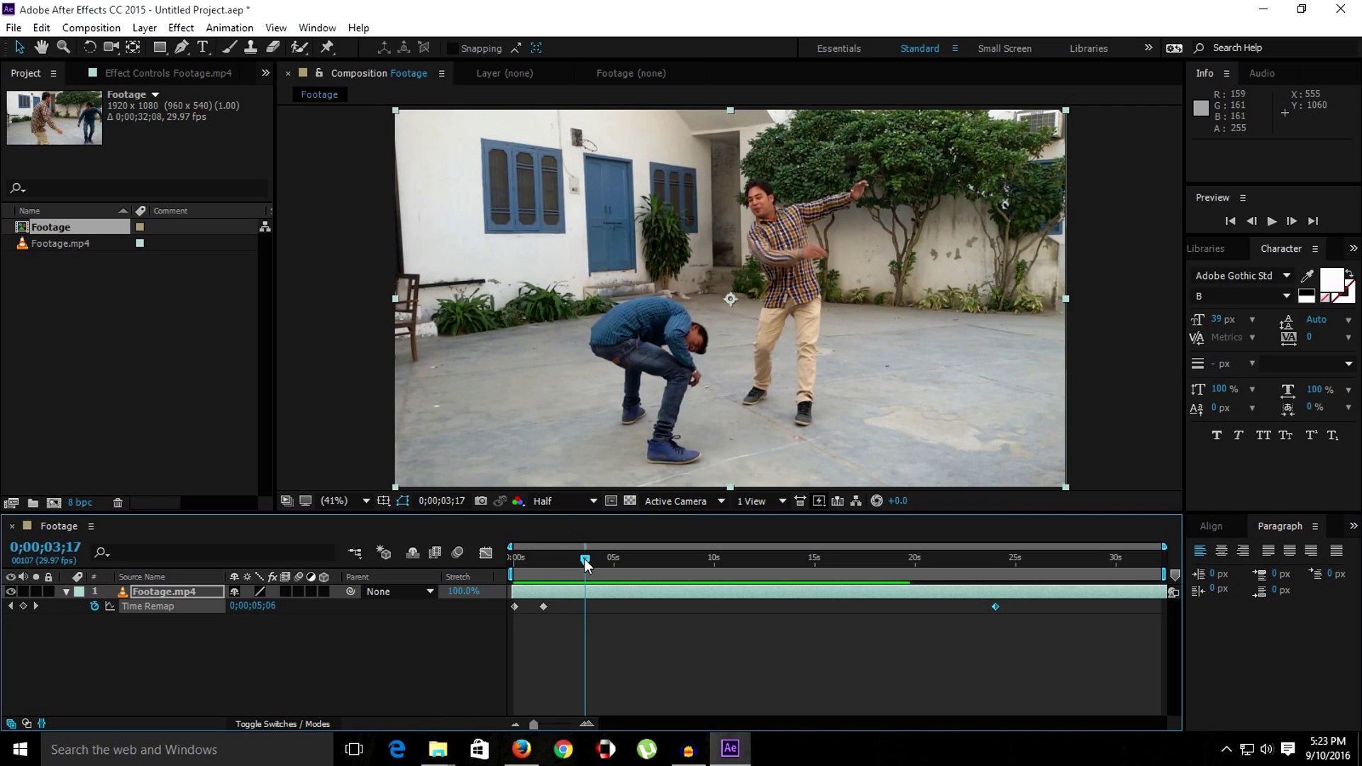